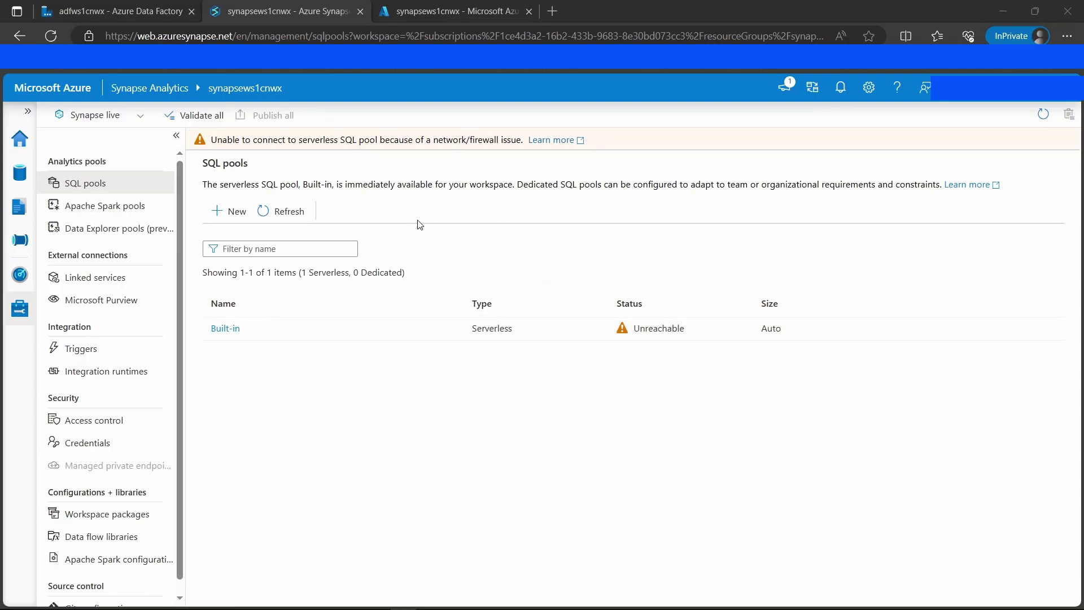
Show the Networking firewall rules page for the synapsews1cnwx workspace in the Azure portal.
click(454, 10)
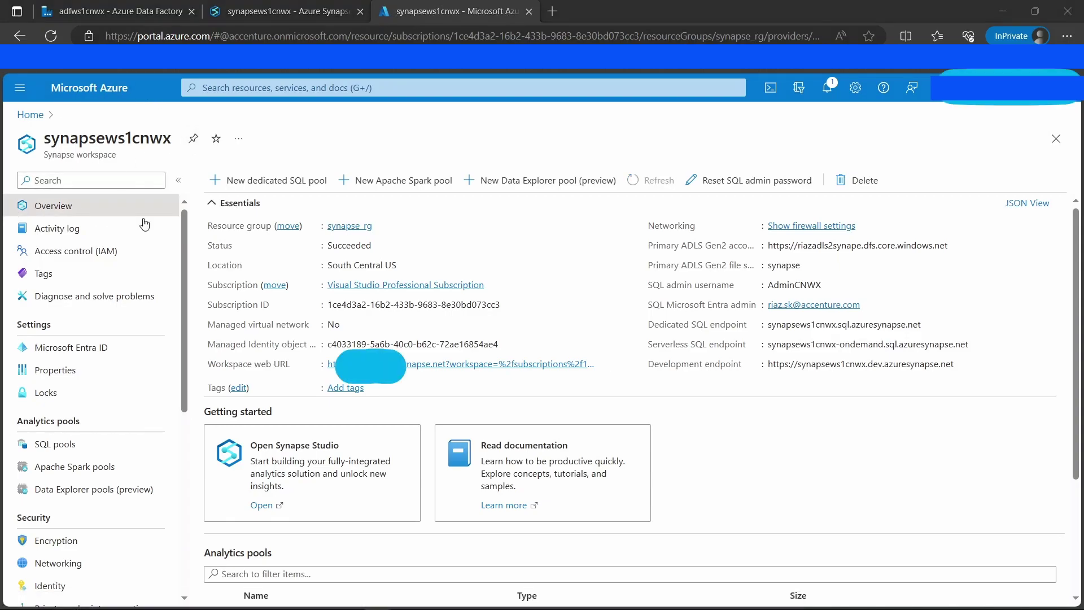
click(73, 562)
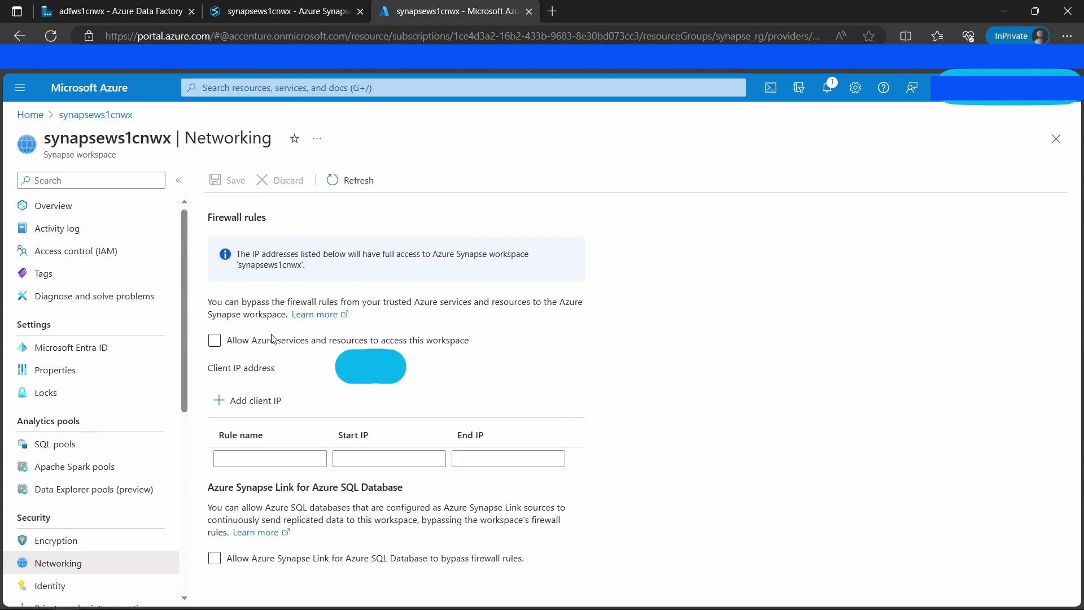
click(254, 340)
click(215, 341)
click(214, 342)
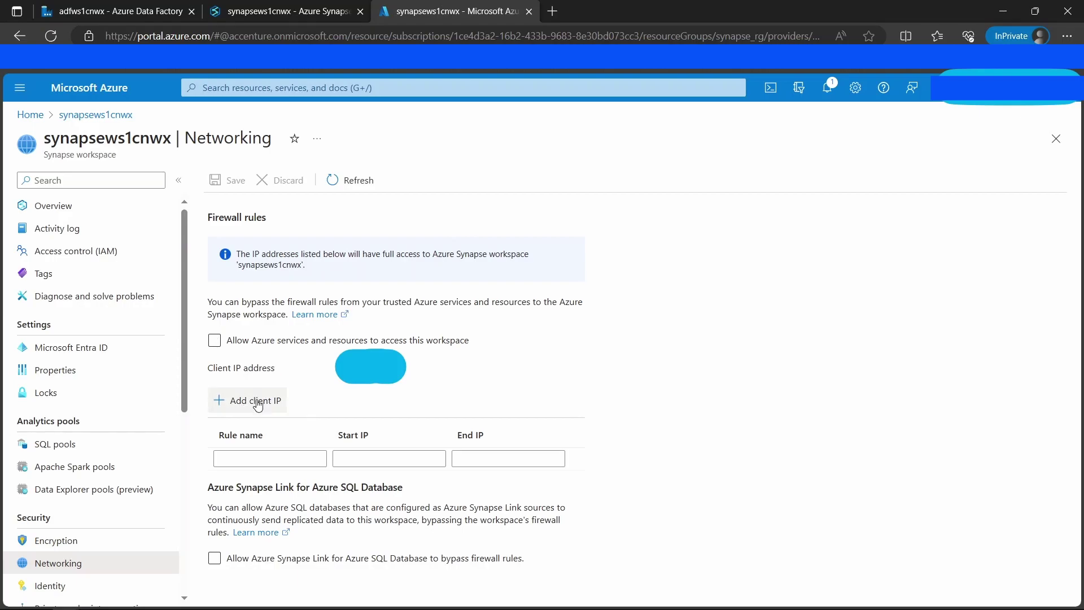
click(256, 405)
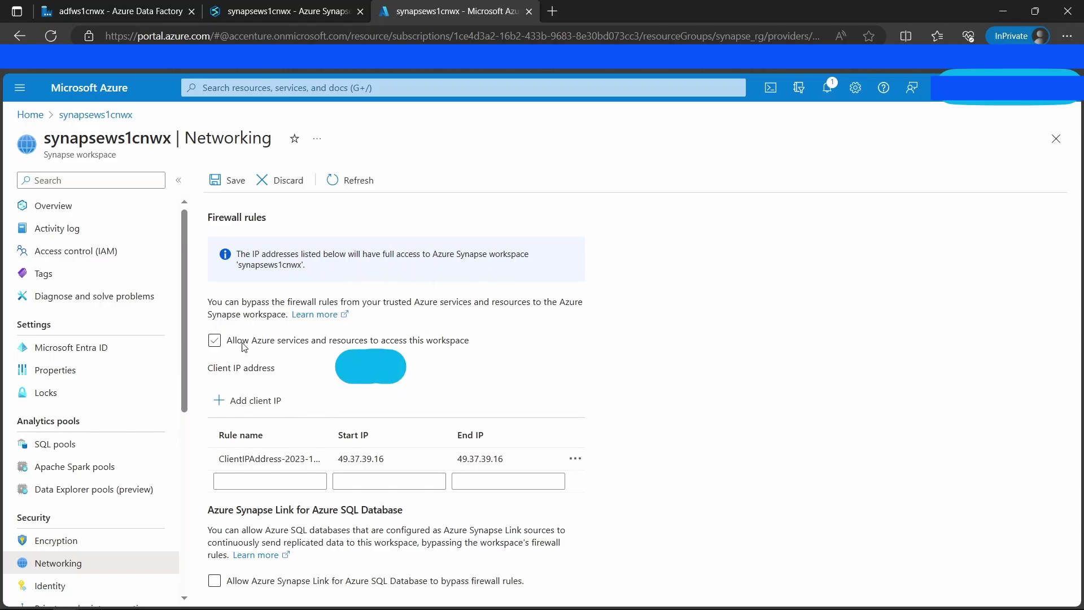
click(214, 341)
click(229, 191)
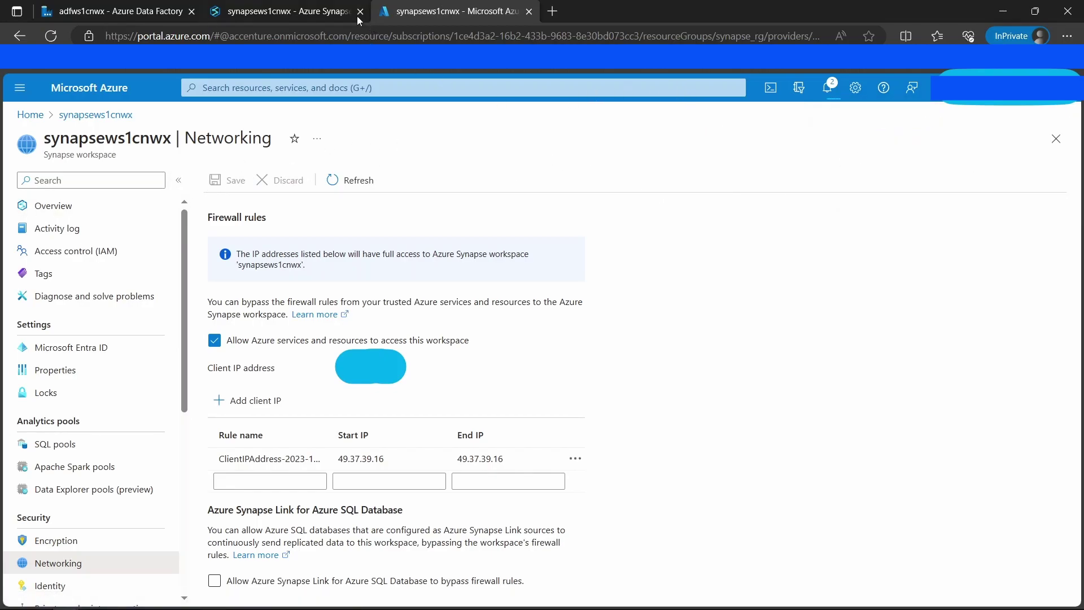
mouse_move(284, 11)
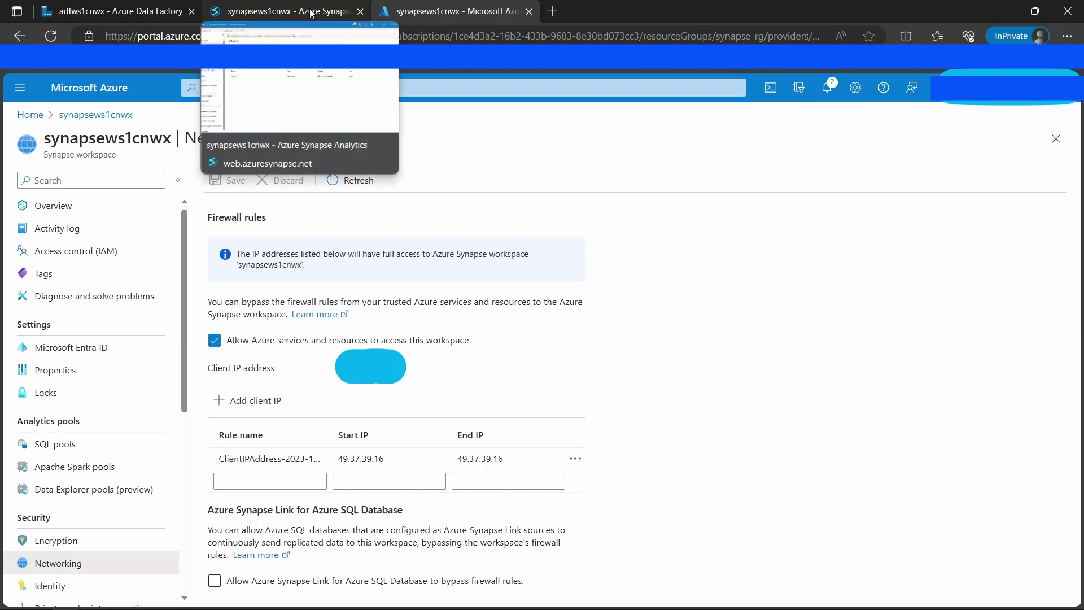
click(311, 13)
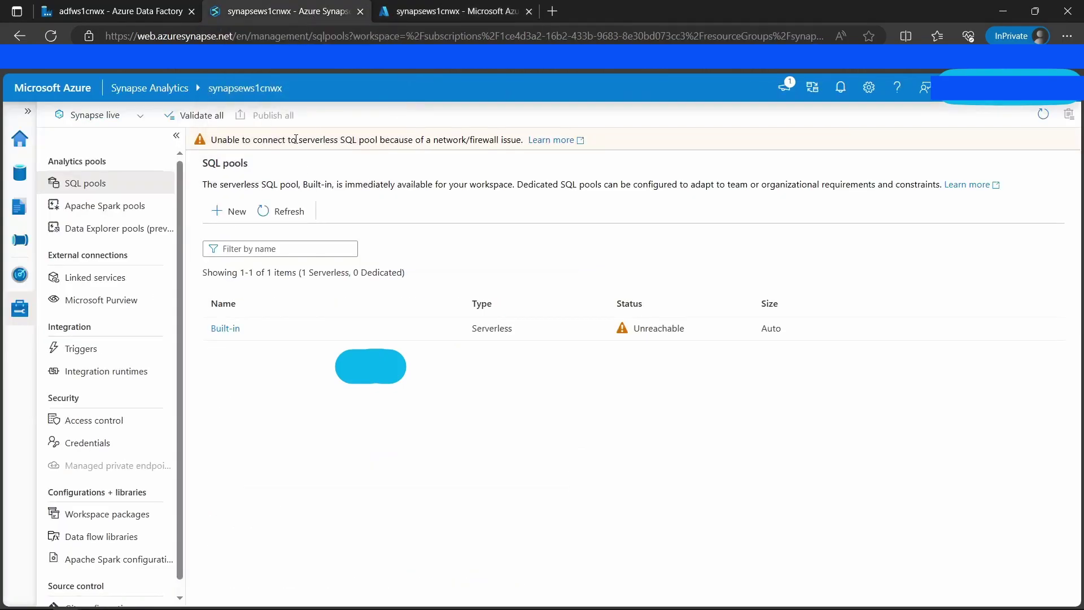
click(438, 13)
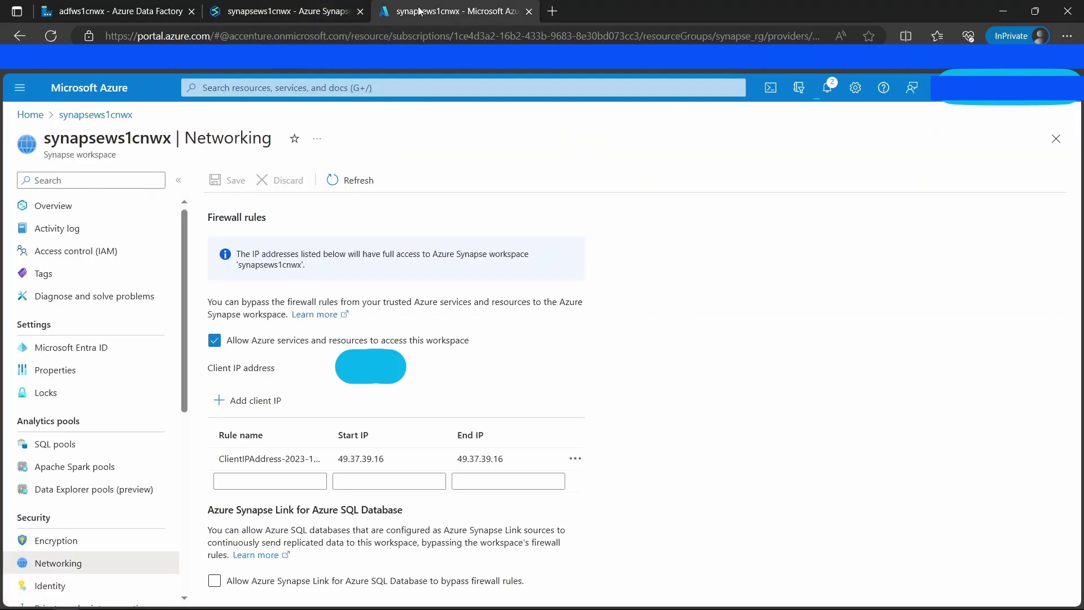
Refresh the Synapse Studio SQL pools list to recheck the Built-in serverless pool status.
click(334, 14)
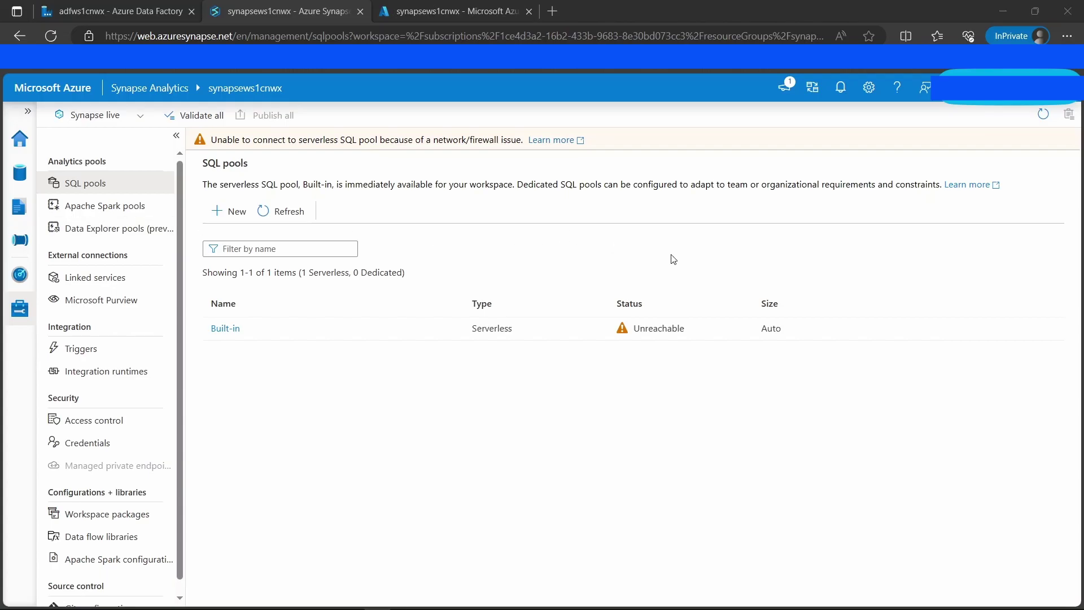
click(266, 219)
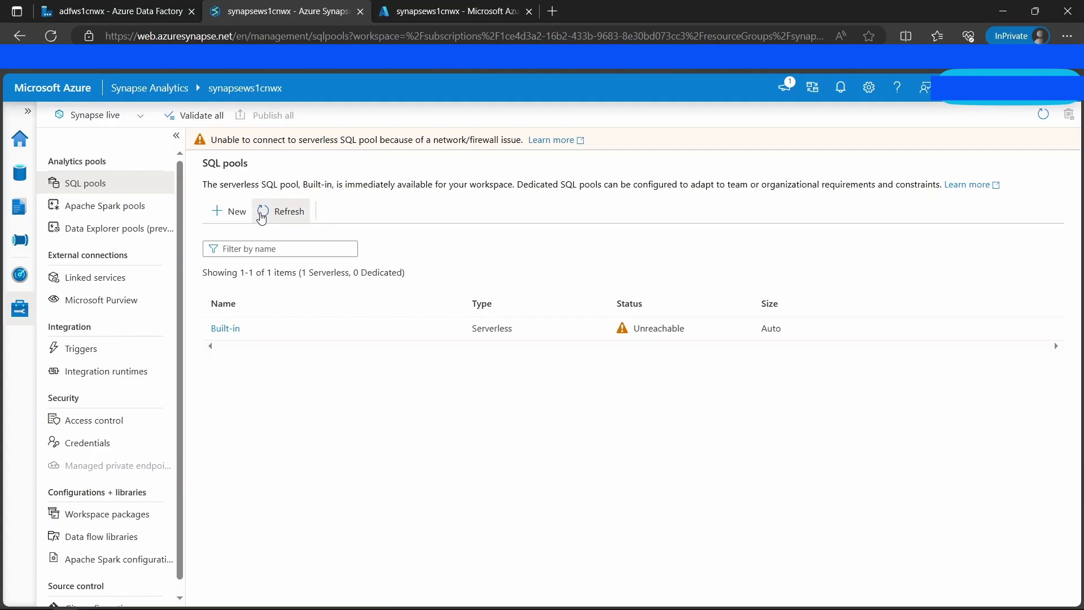